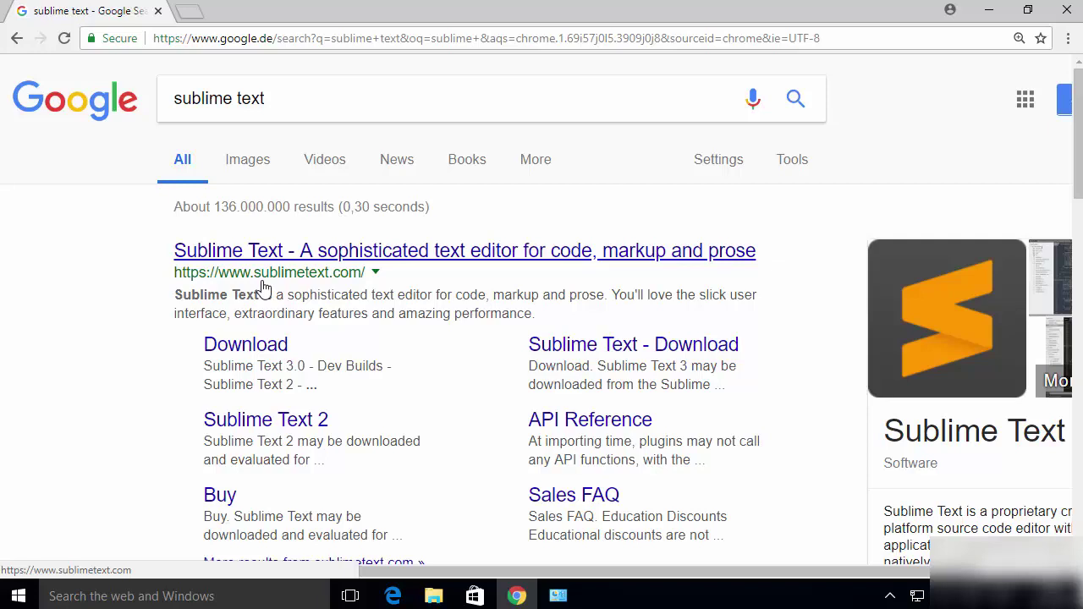
Open the 'Sublime Text - A sophisticated text editor' result to reach sublimetext.com.
left_click(320, 259)
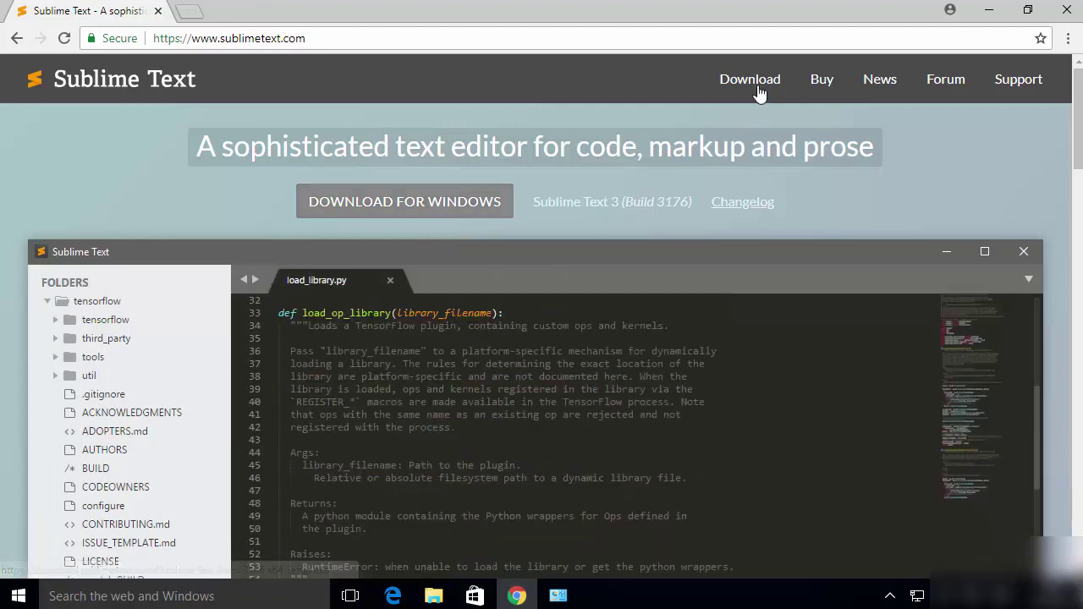
Download the Windows 64 bit Build 3176 installer, run it, and minimize Chrome.
left_click(756, 84)
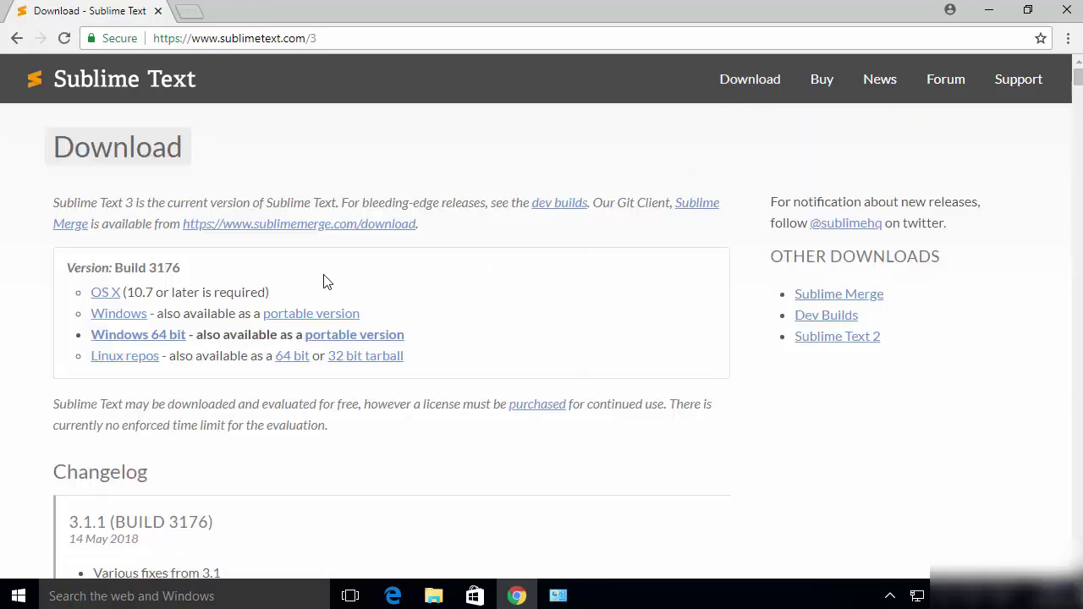
left_click(121, 339)
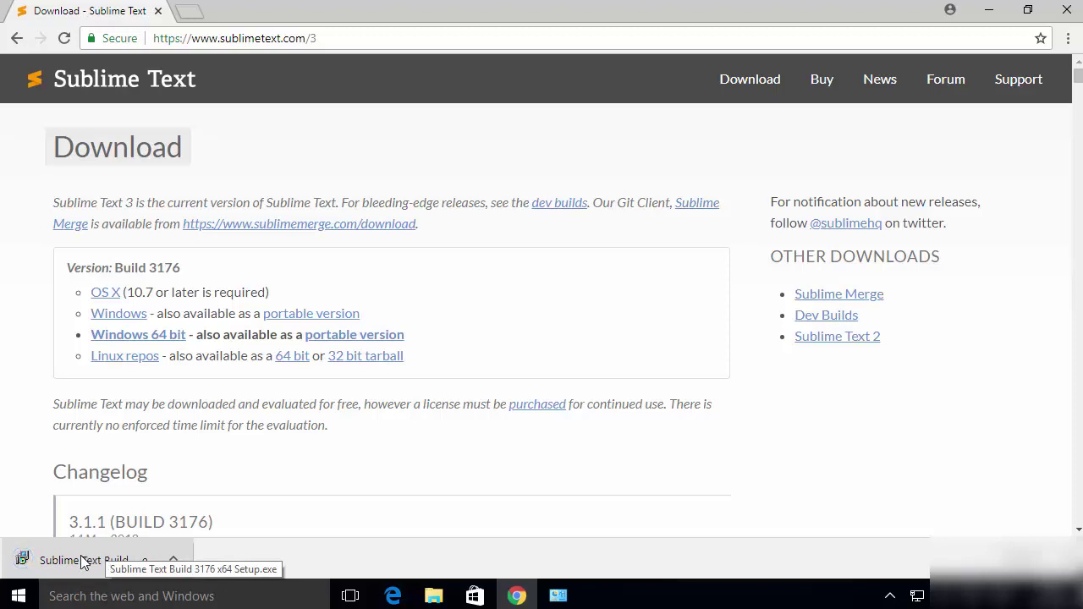
left_click(82, 560)
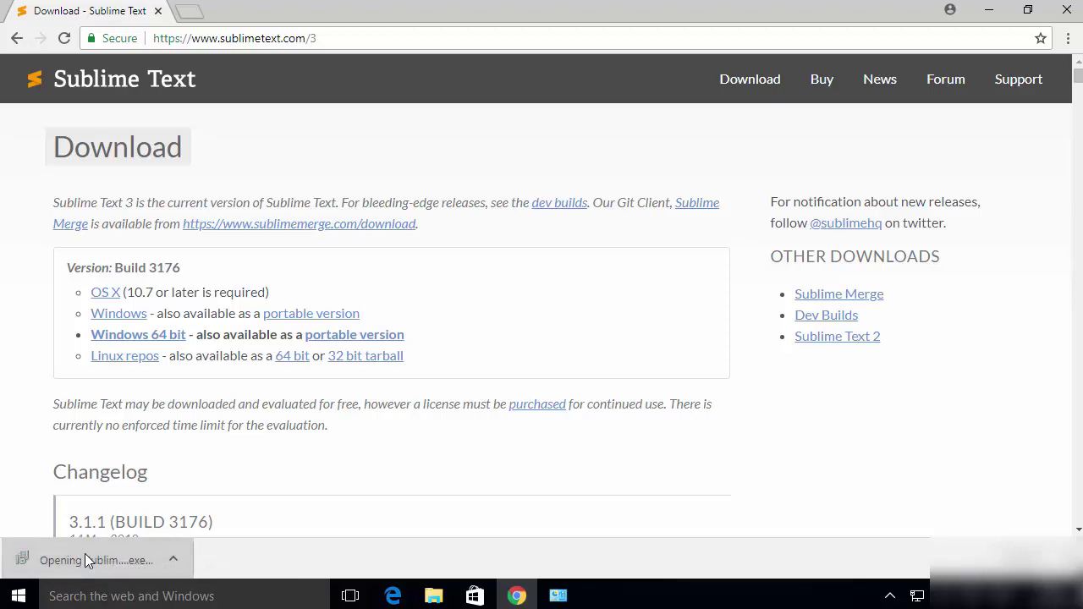
left_click(988, 12)
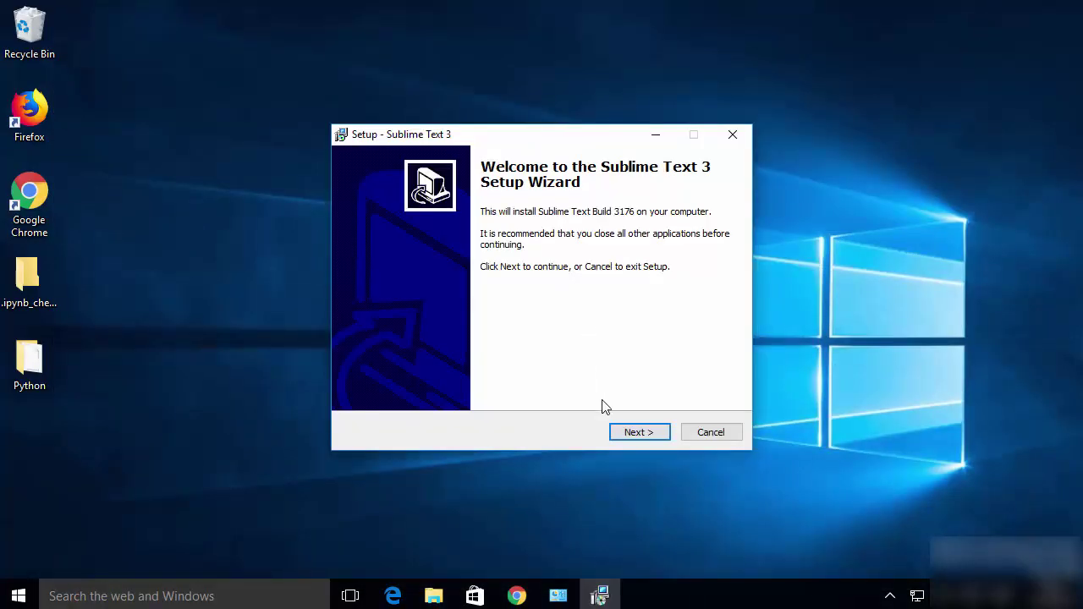
Install Sublime Text 3 to C:\Program Files\Sublime Text 3 with the explorer context menu entry.
left_click(633, 433)
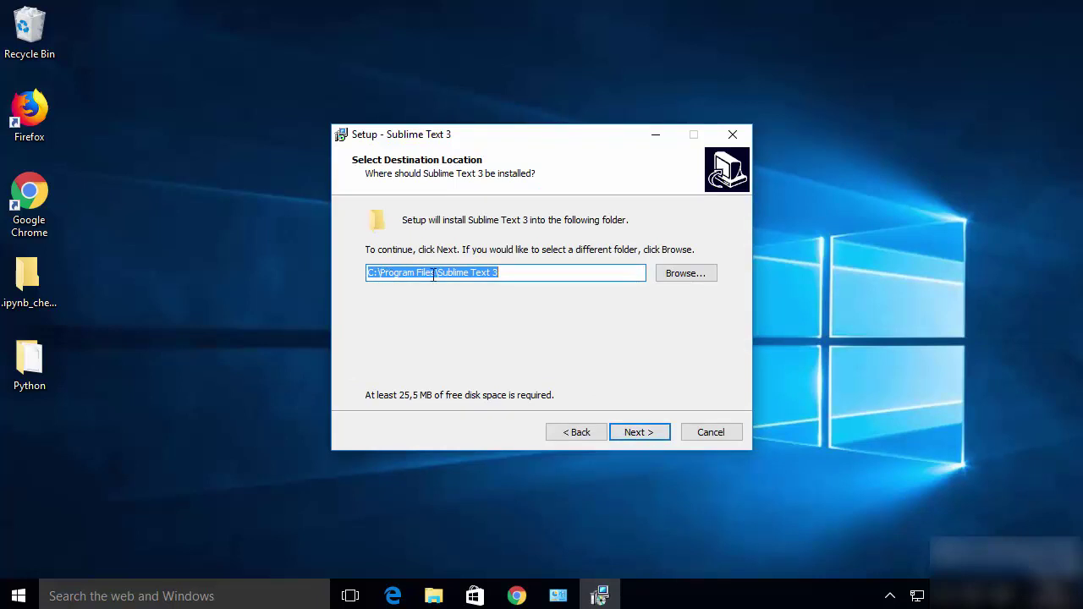
left_click(631, 434)
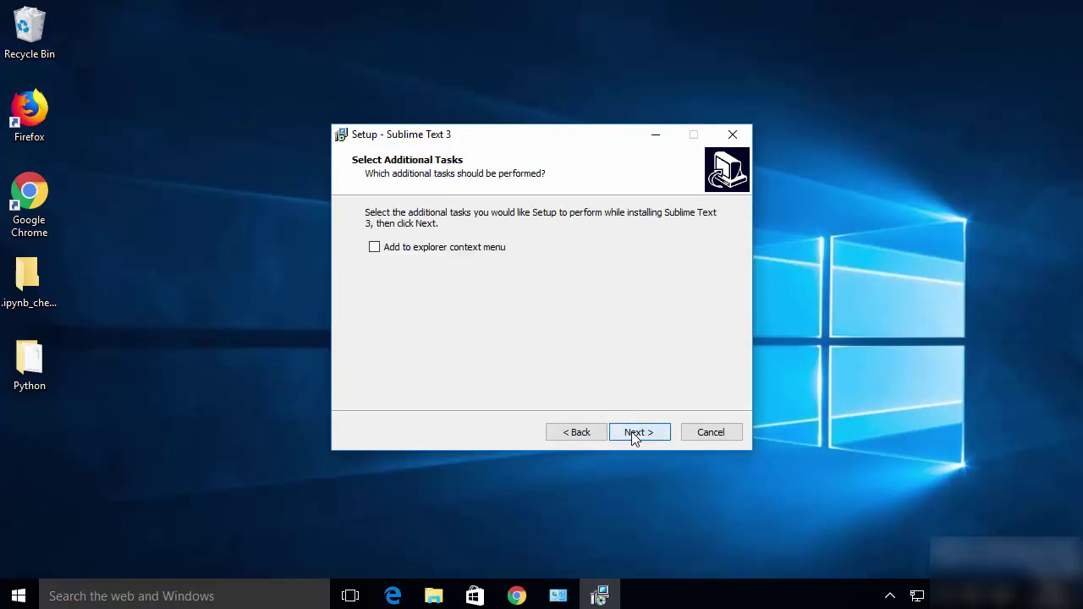
left_click(375, 255)
left_click(635, 433)
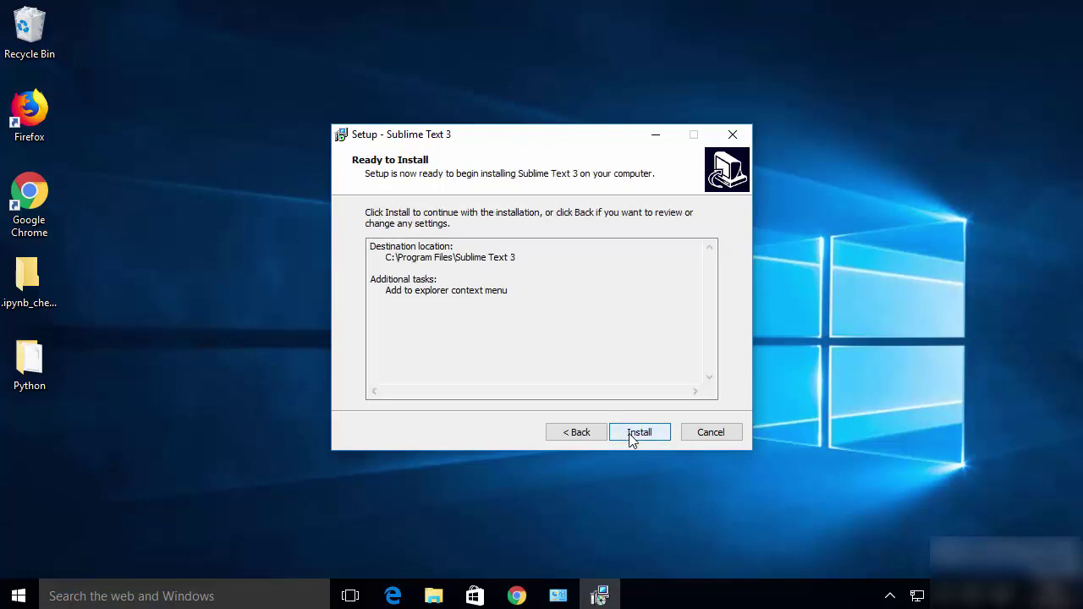
left_click(630, 435)
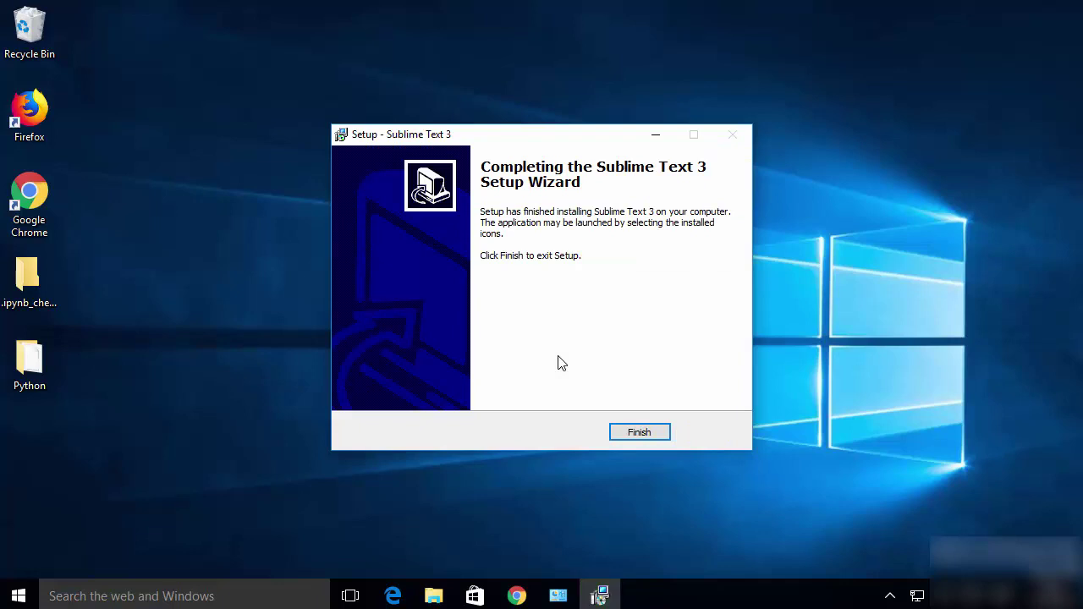
left_click(633, 434)
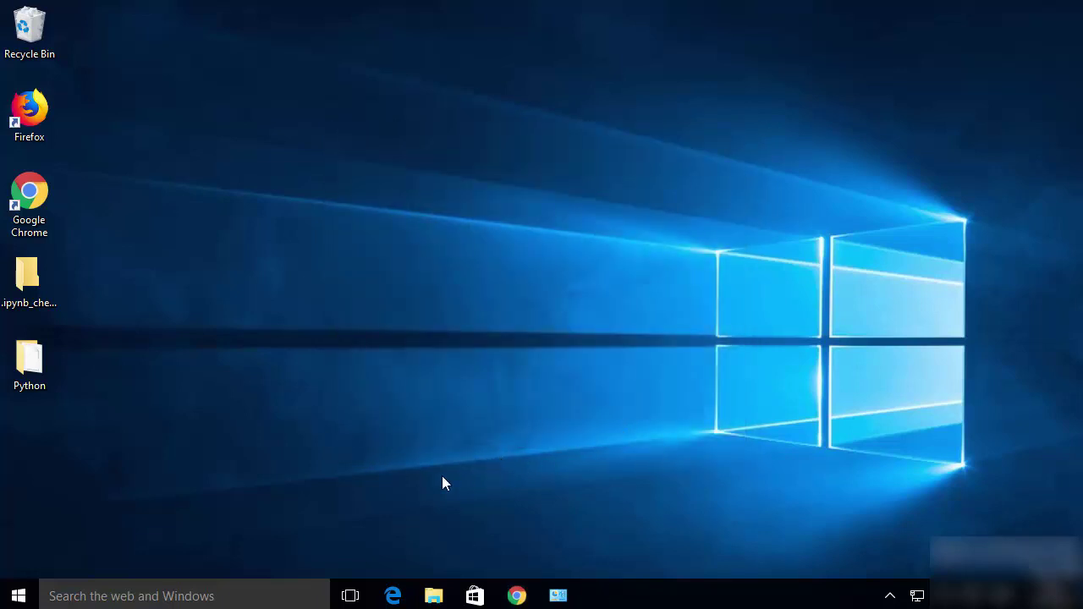
Find 'sublime text' through the Start menu search, launch it and maximize the window.
left_click(19, 596)
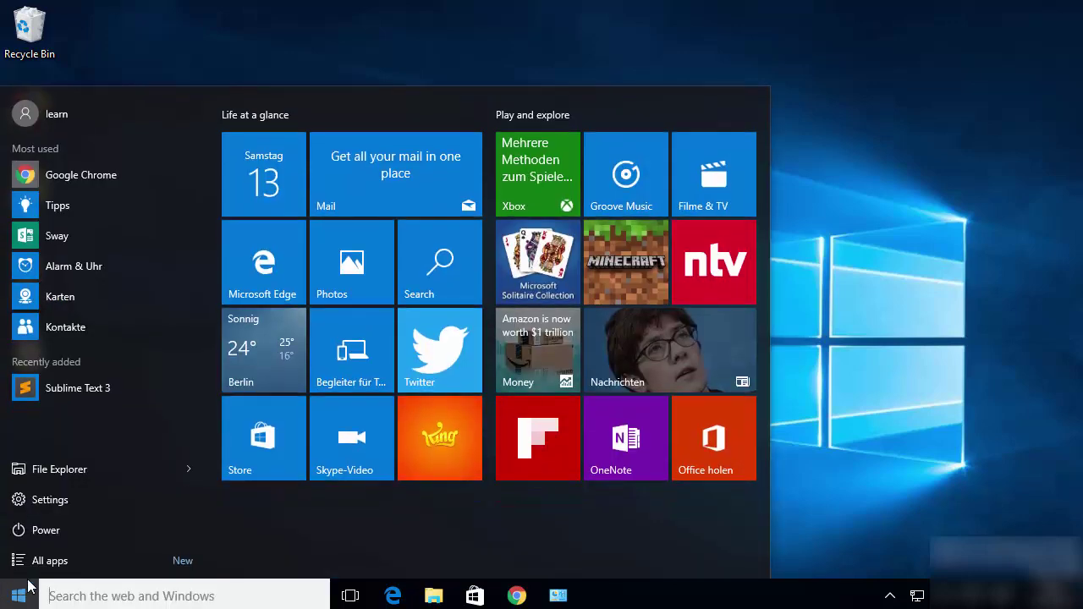
left_click(42, 566)
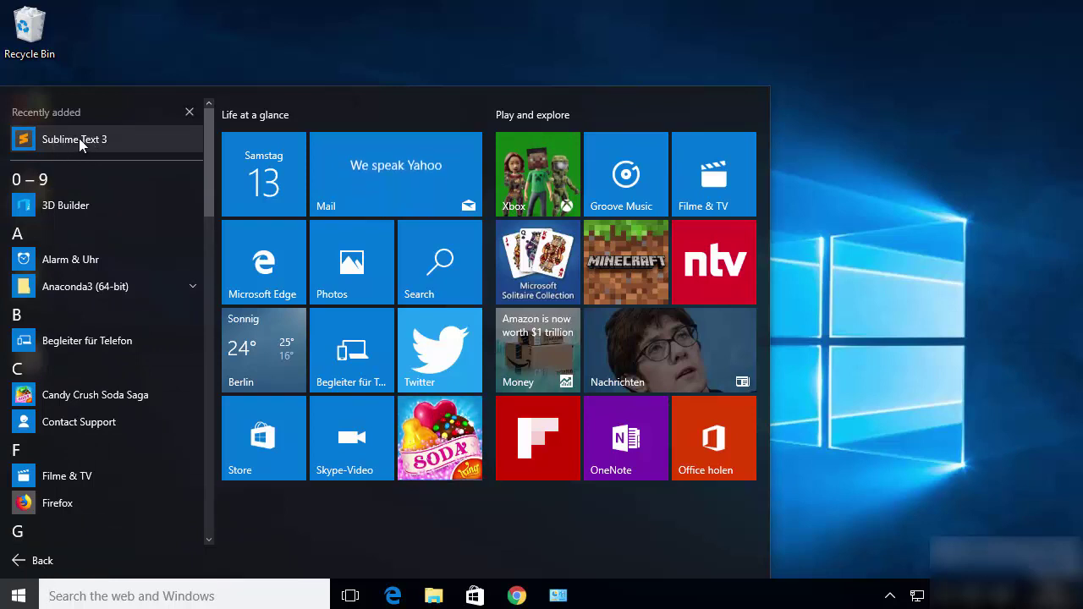
left_click(101, 592)
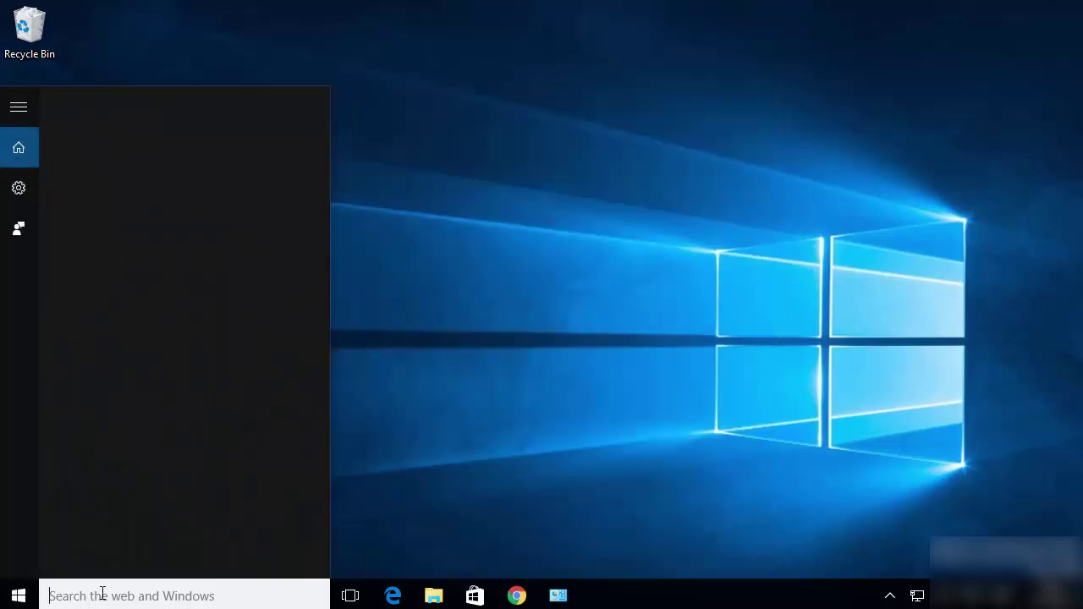
type("su")
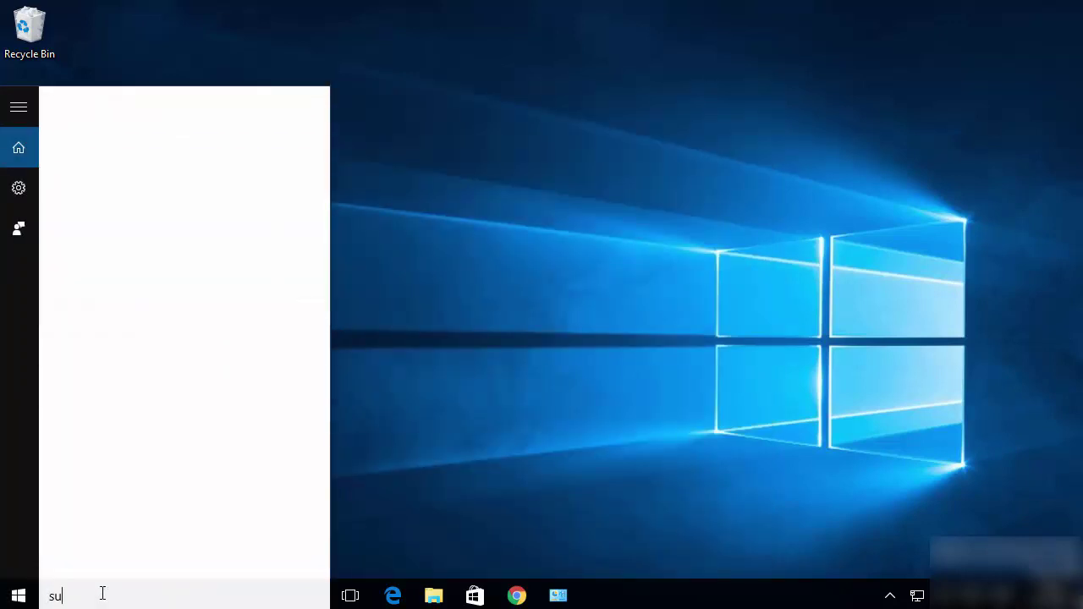
type("blime text")
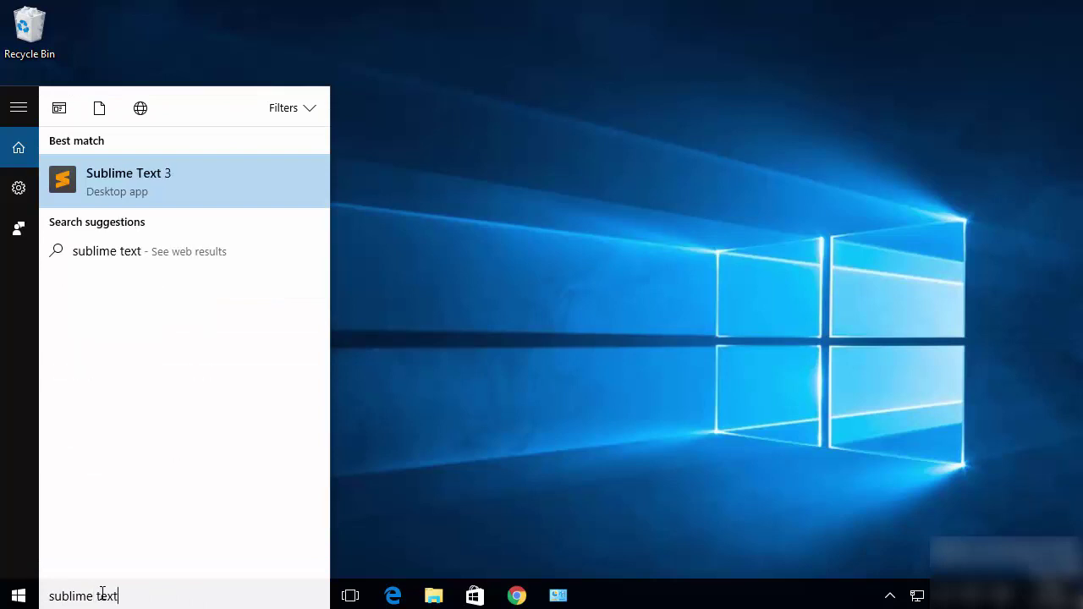
left_click(99, 176)
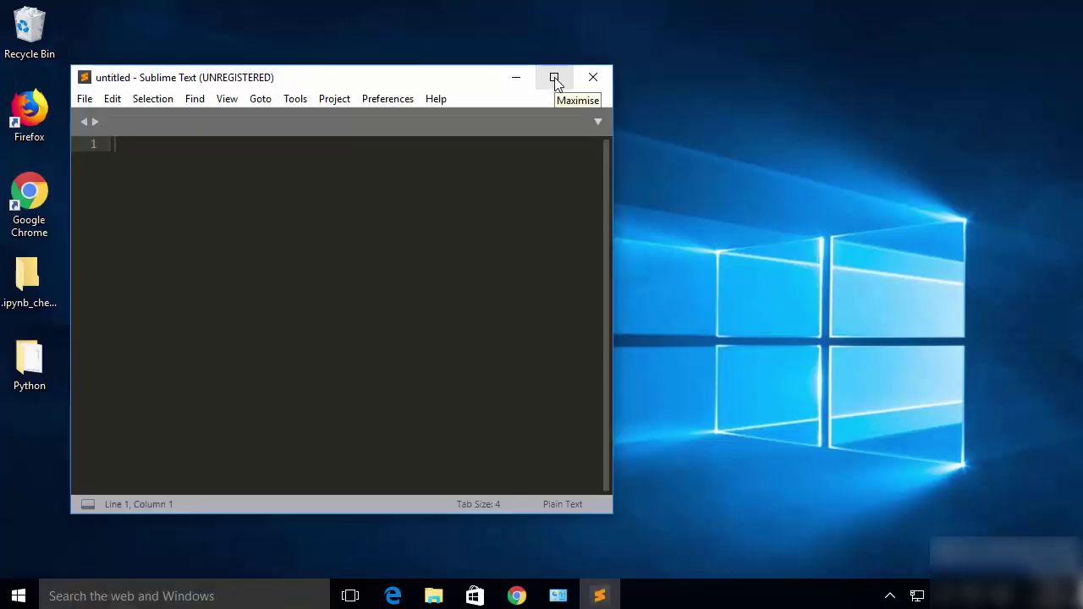
left_click(555, 80)
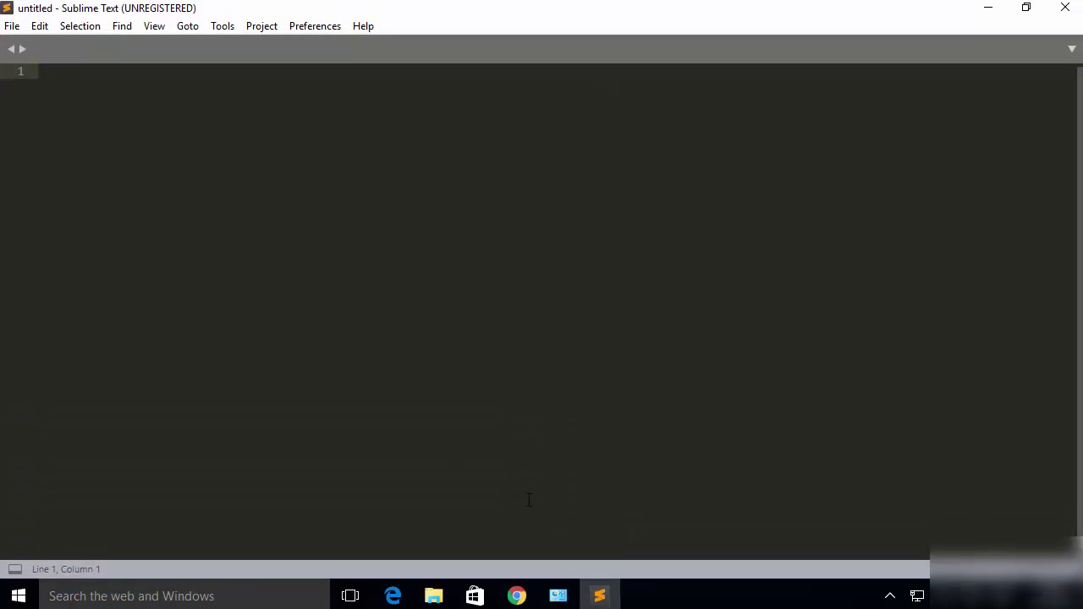
Pin Sublime Text to the taskbar, close it, and reopen it from the pinned icon.
left_click(600, 596)
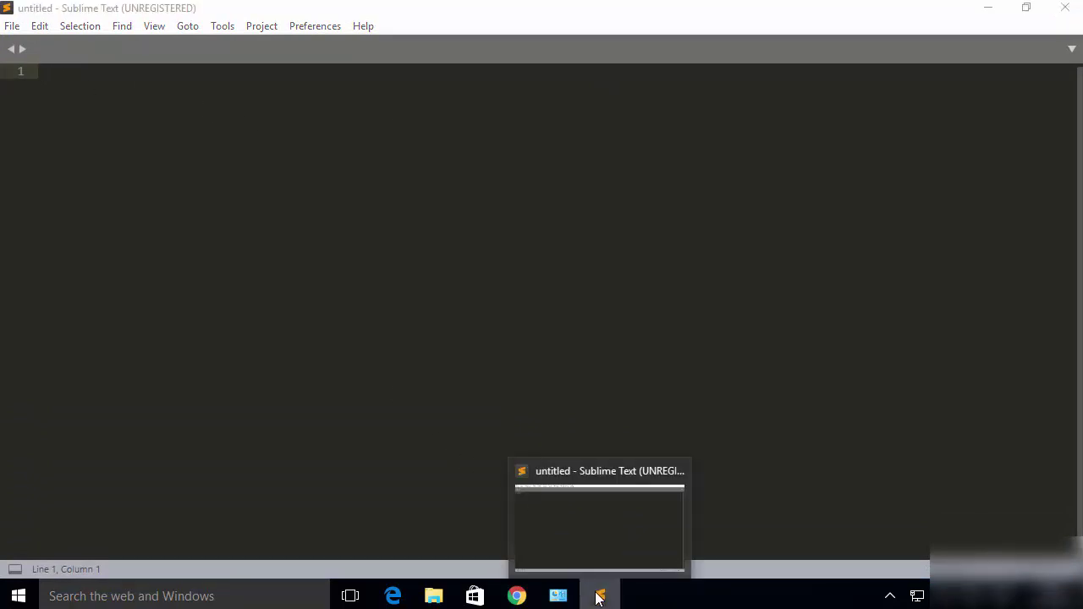
right_click(599, 596)
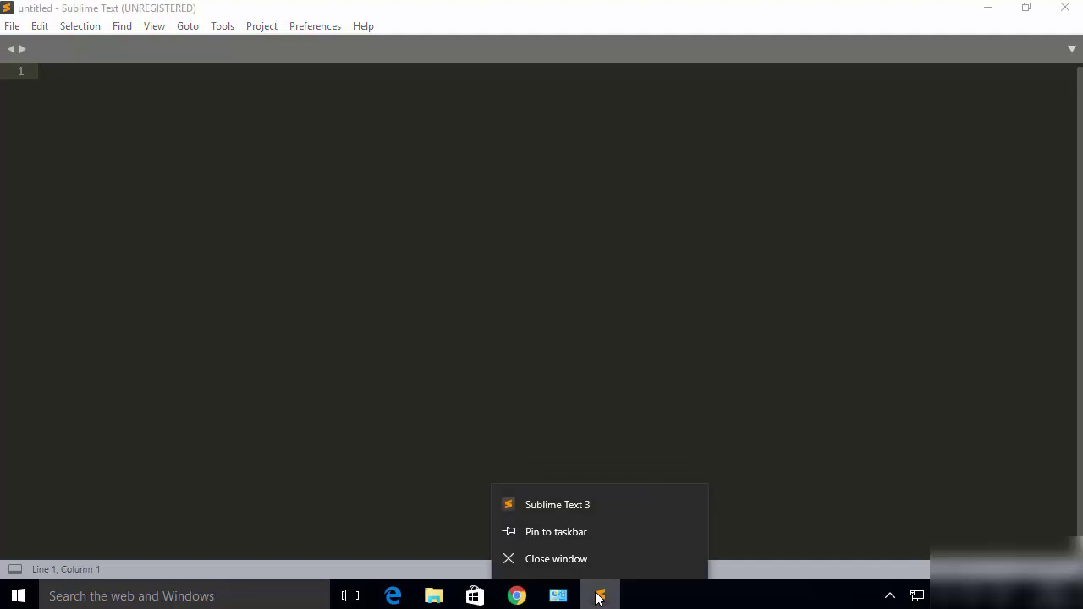
left_click(548, 532)
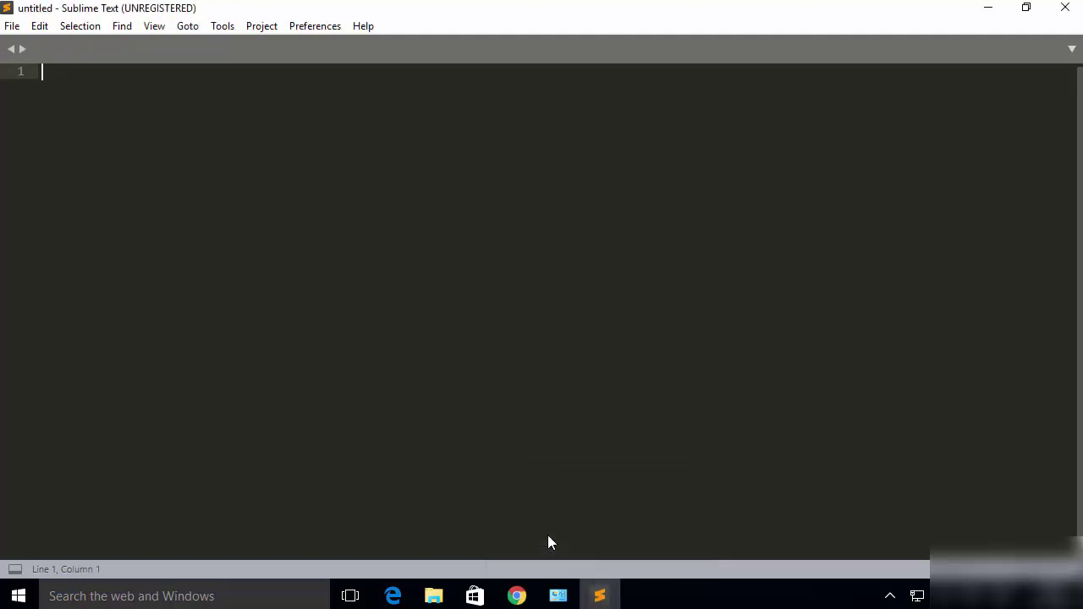
left_click(1063, 12)
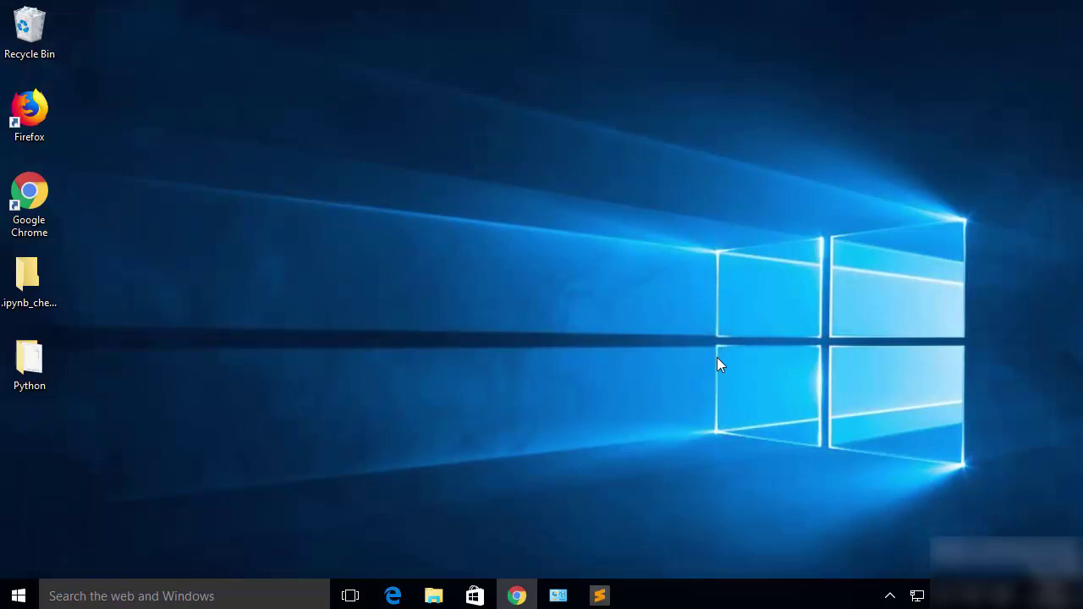
left_click(601, 598)
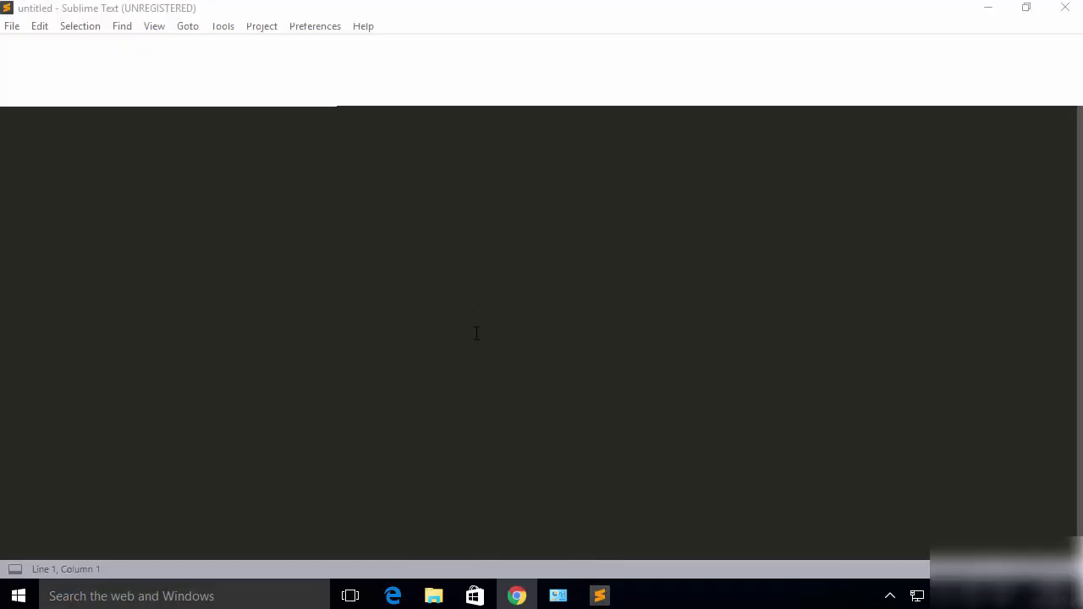
Save the untitled file to the Desktop as test.htm and paste in the Bootstrap HTML.
left_click(12, 28)
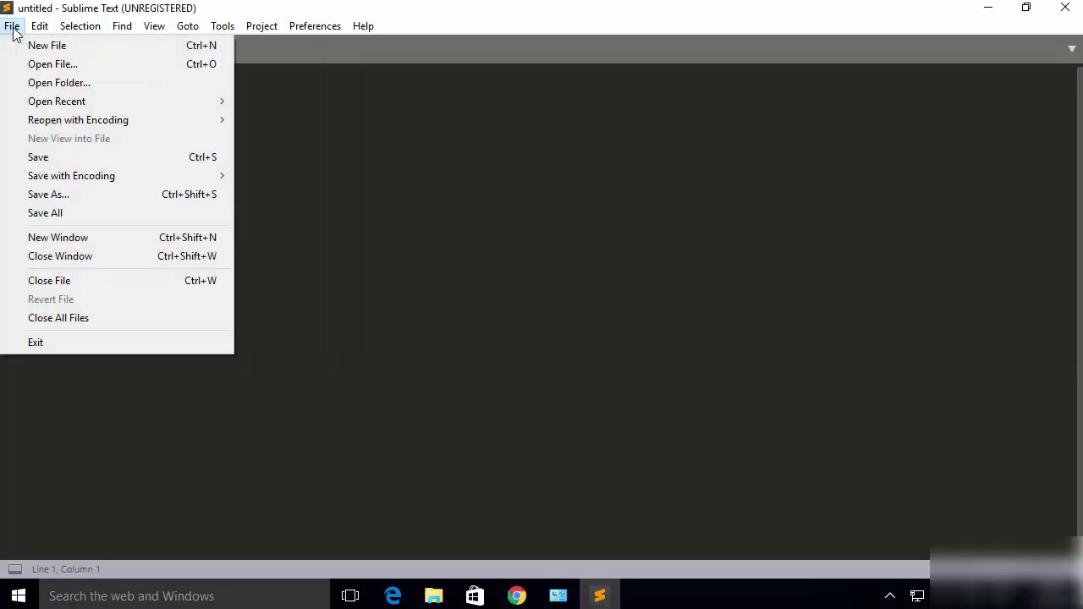
left_click(366, 181)
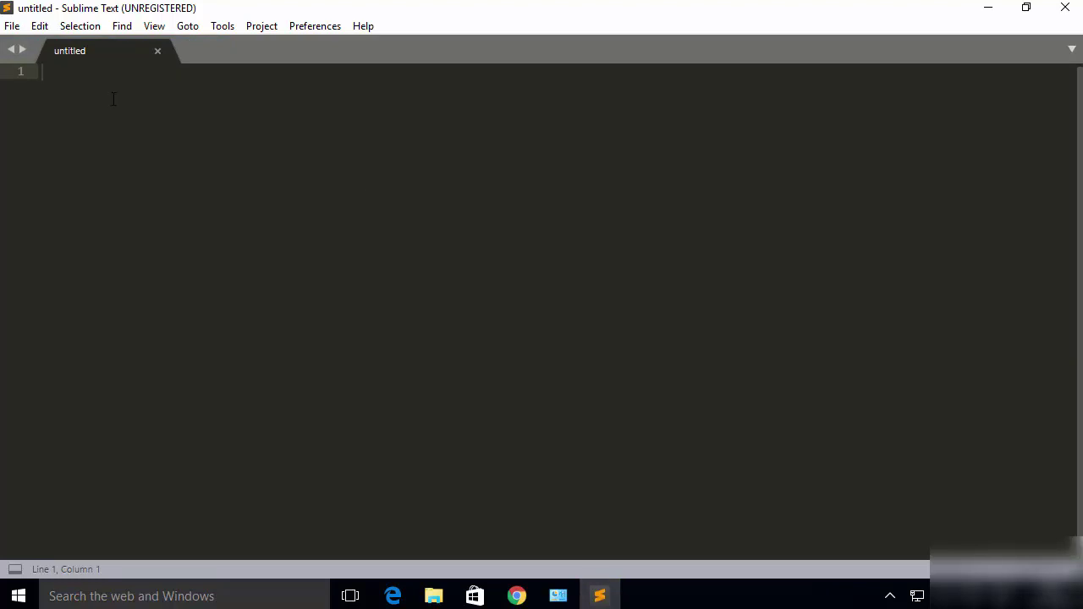
left_click(12, 27)
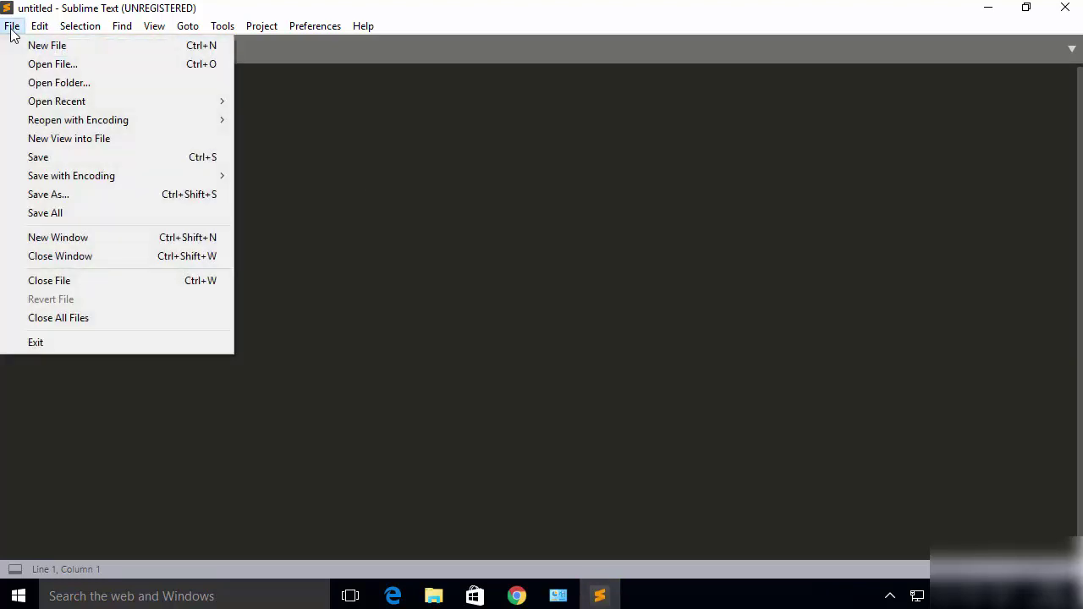
left_click(49, 156)
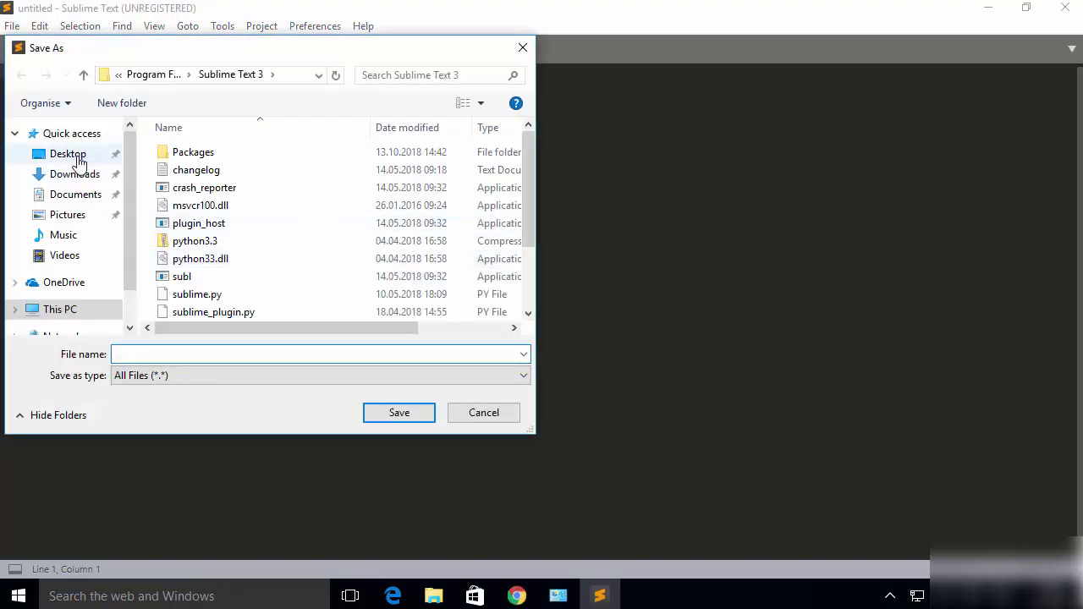
left_click(76, 157)
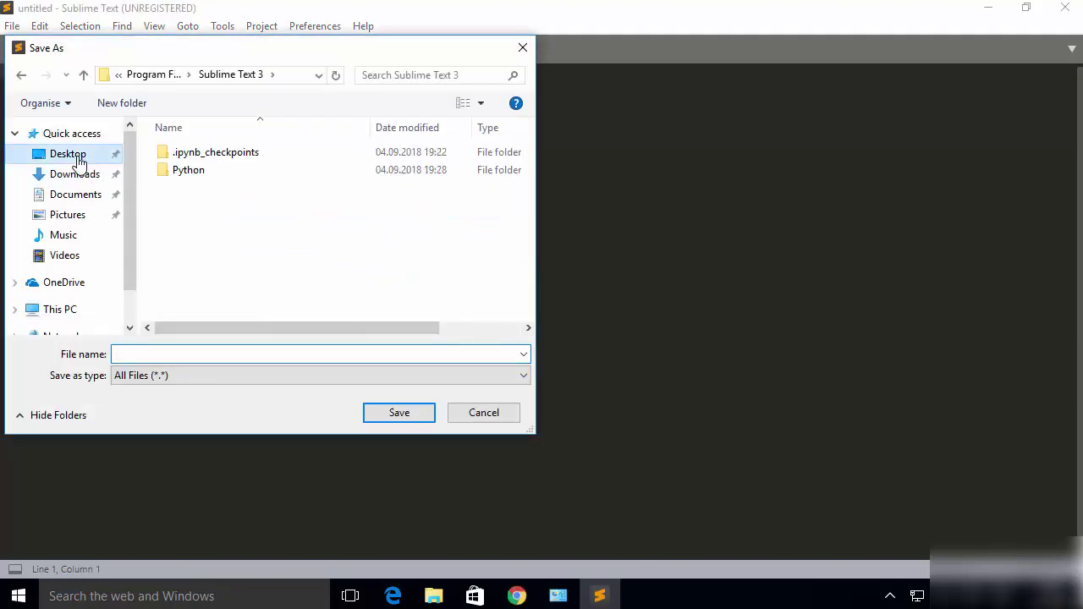
left_click(181, 356)
type("test.htm")
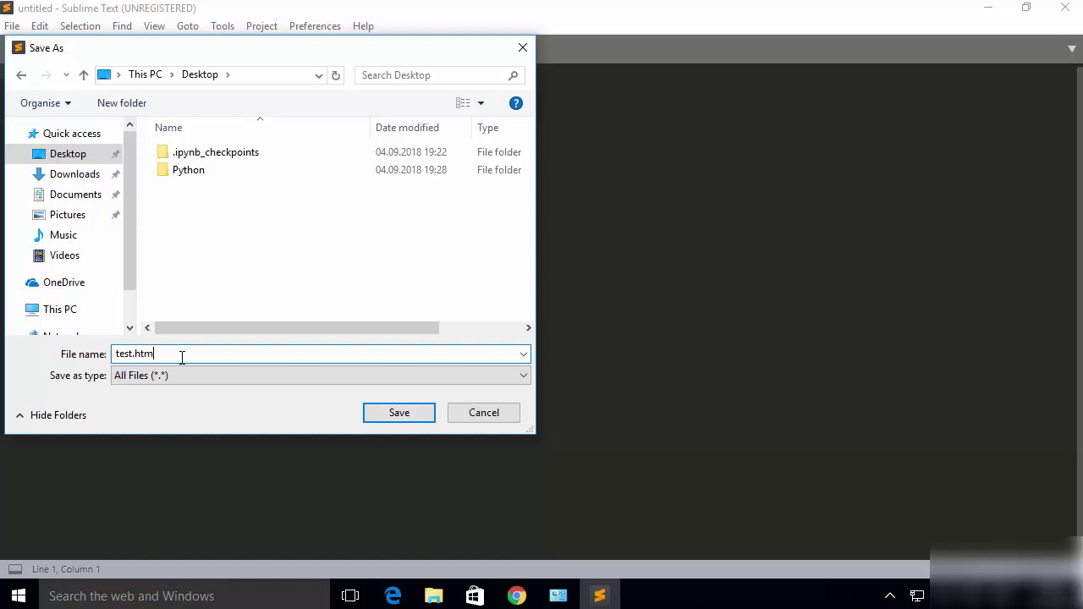
key("Return")
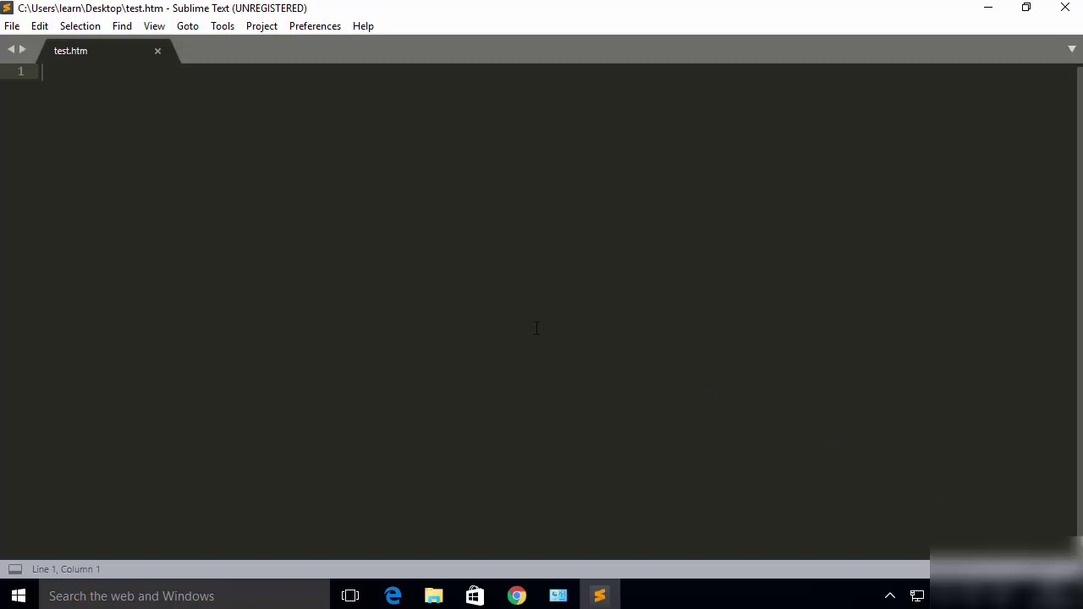
key("ctrl+v")
Save the pasted Bootstrap page, then scroll to the top and review lines 8 and 22.
key("ctrl+s")
scroll(541, 356, "up", 20)
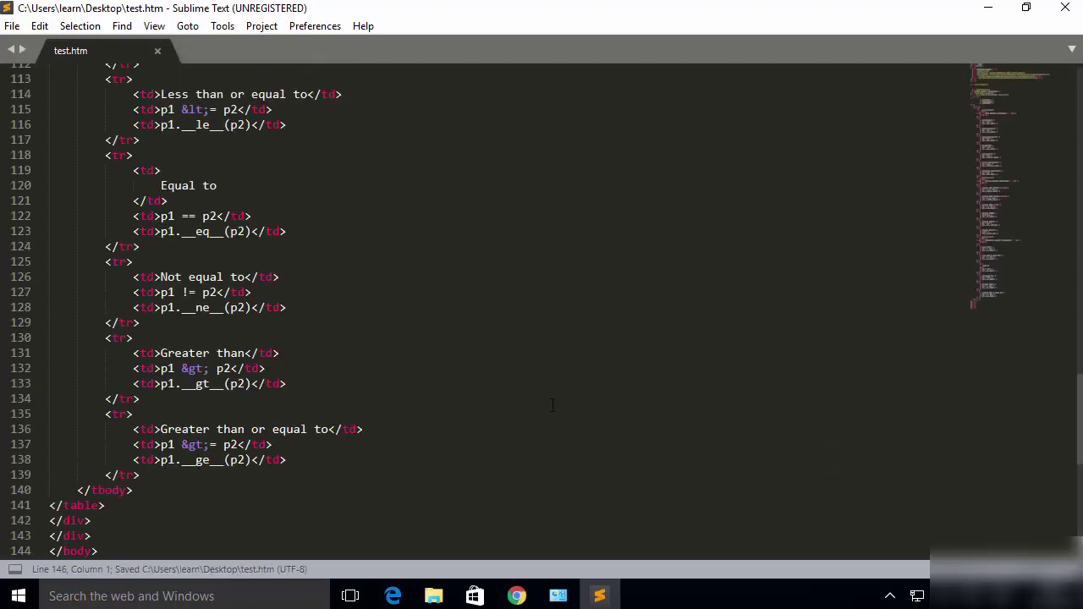
scroll(552, 406, "up", 12)
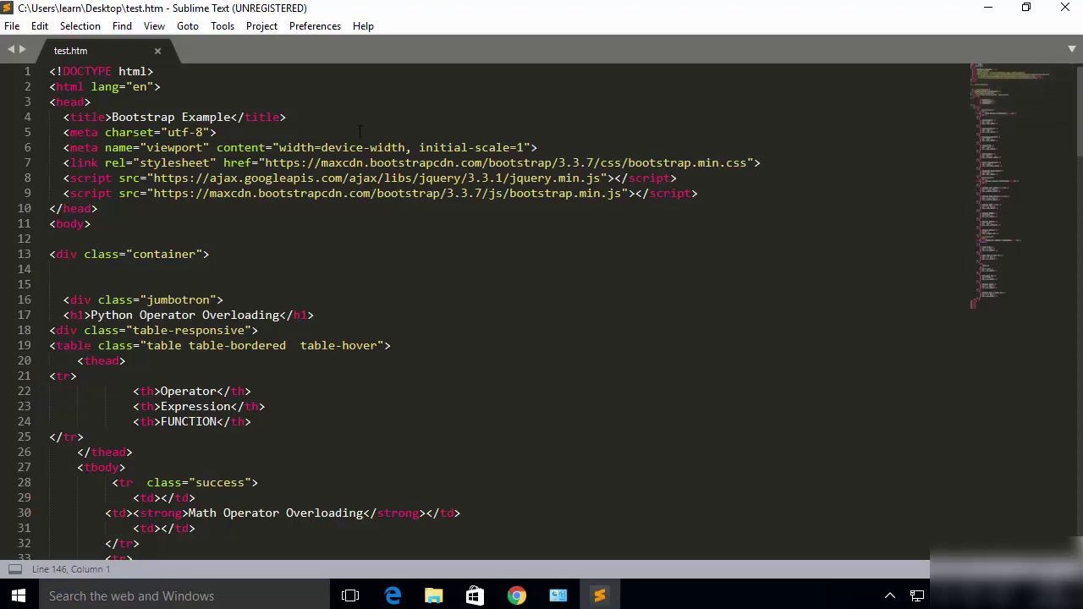
mouse_move(1010, 80)
left_mouse_down()
mouse_move(1011, 192)
mouse_move(1007, 68)
left_mouse_up()
left_click(839, 185)
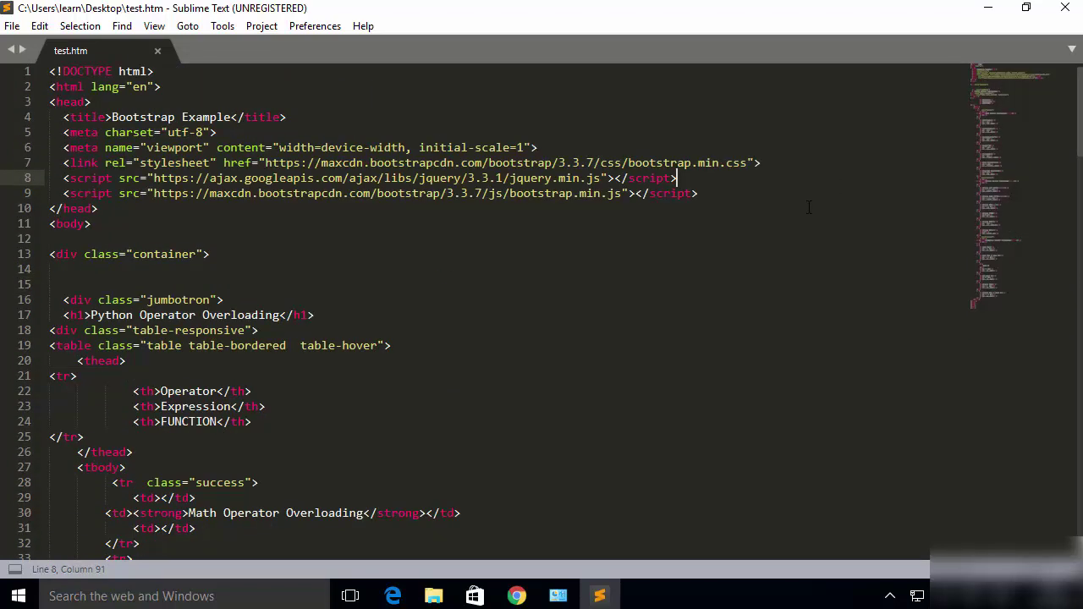
left_click(252, 391)
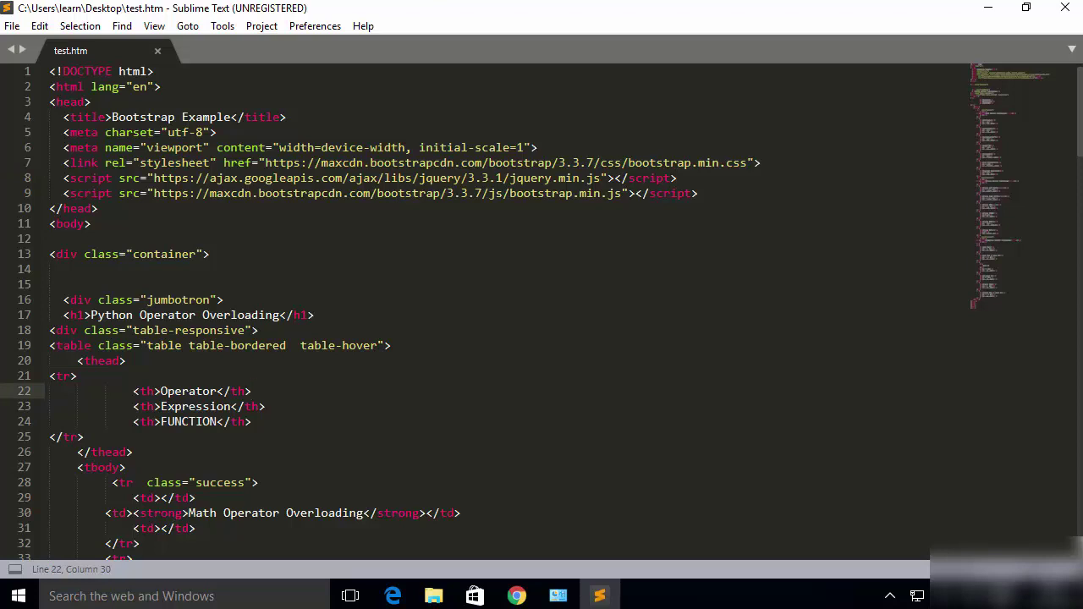